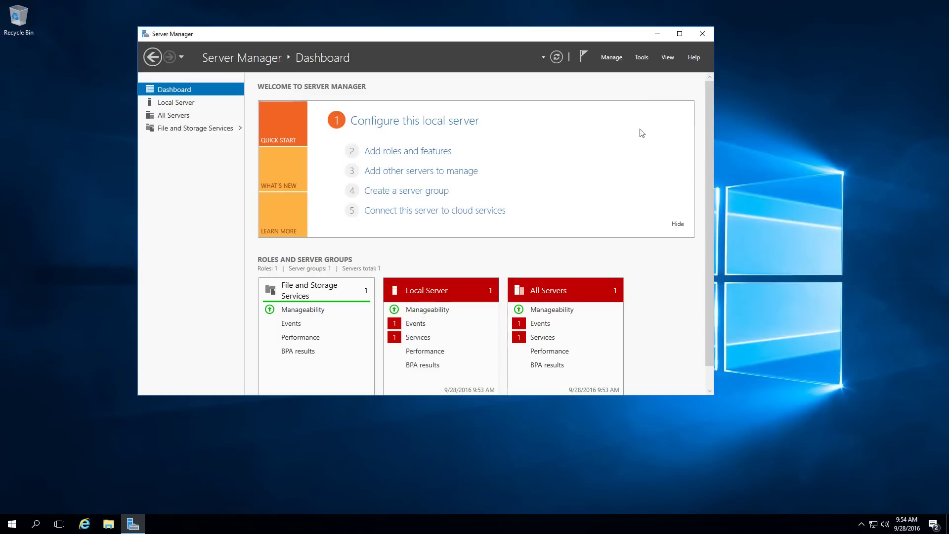
drag(515, 29, 519, 31)
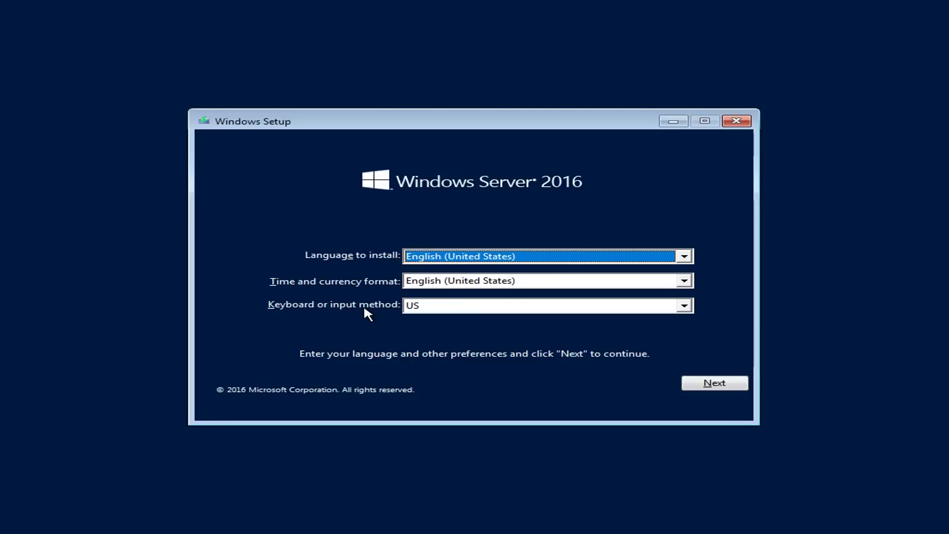
Start the installation with the default language and keyboard settings and select Windows Server 2016 Standard Evaluation (Desktop Experience).
click(705, 387)
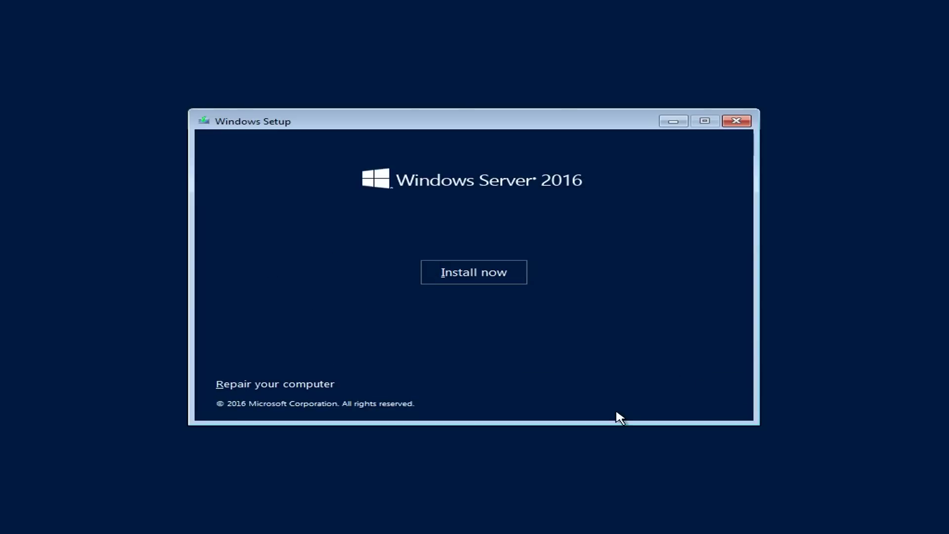
click(472, 274)
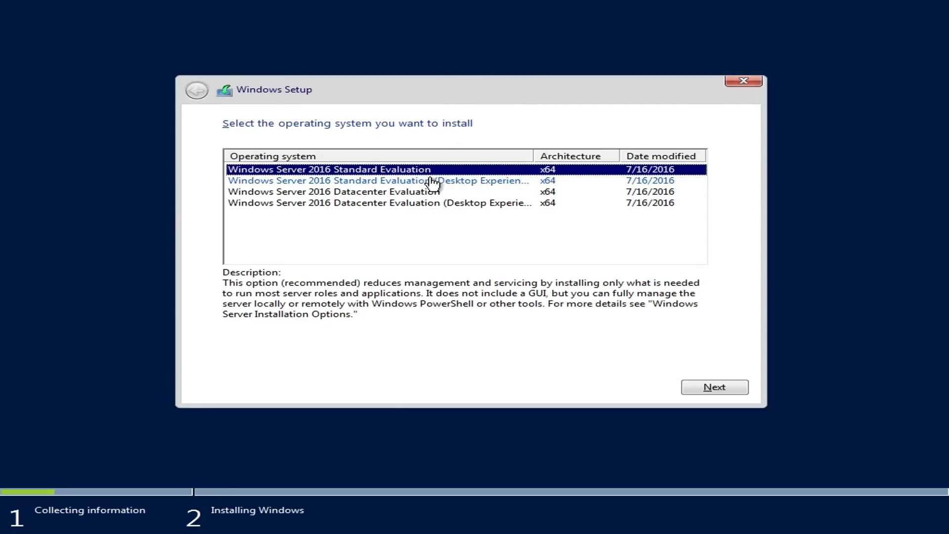
drag(534, 152, 579, 151)
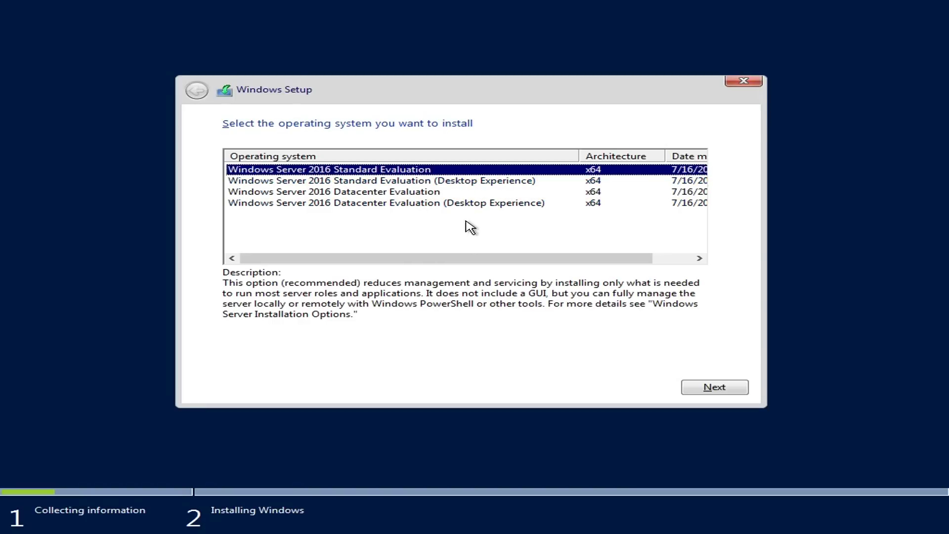
click(455, 181)
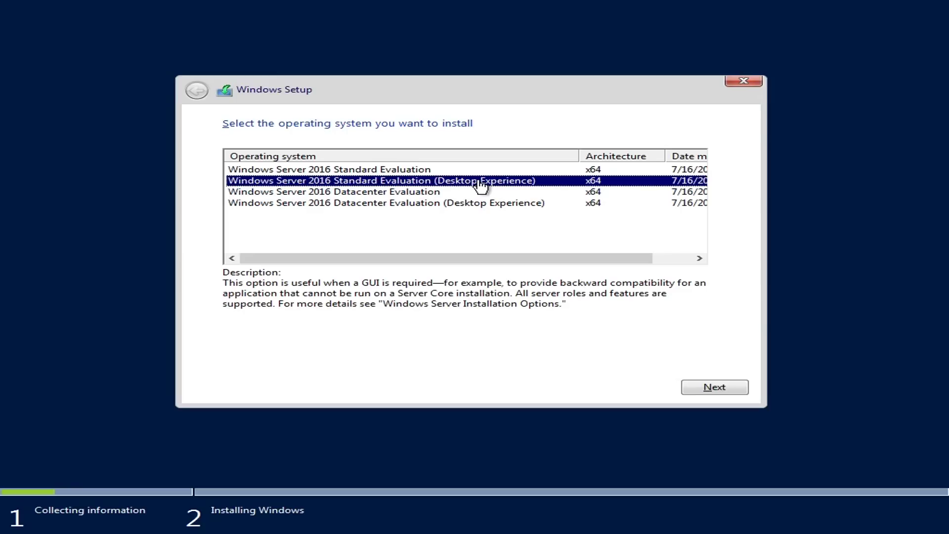
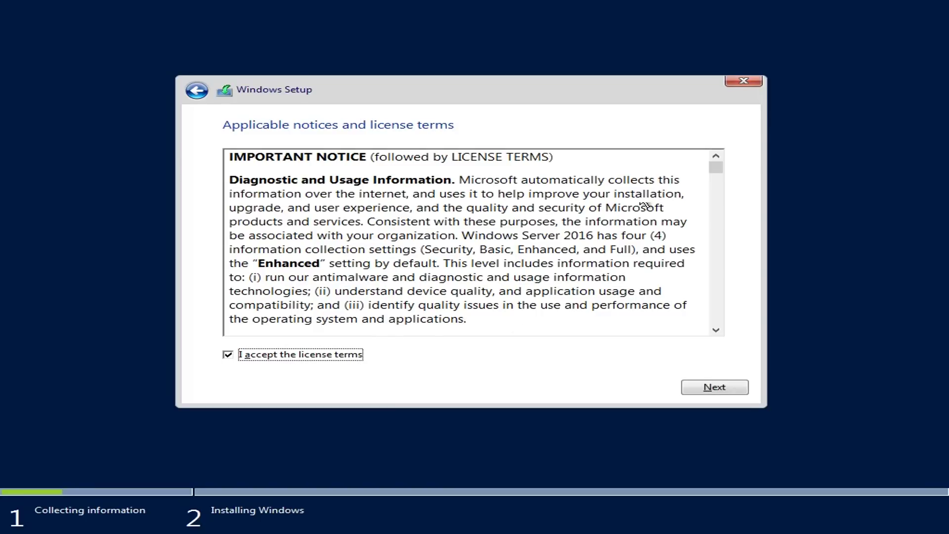
Proceed past the accepted license terms and choose the Custom: Install Windows only (advanced) installation type.
mouse_move(716, 166)
mouse_down()
mouse_move(718, 300)
mouse_move(721, 161)
mouse_up()
click(724, 387)
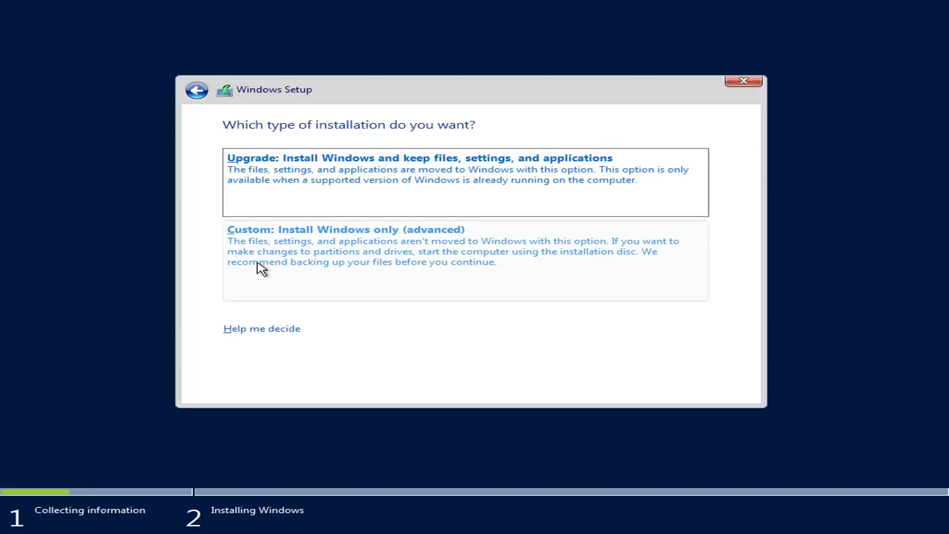
click(405, 271)
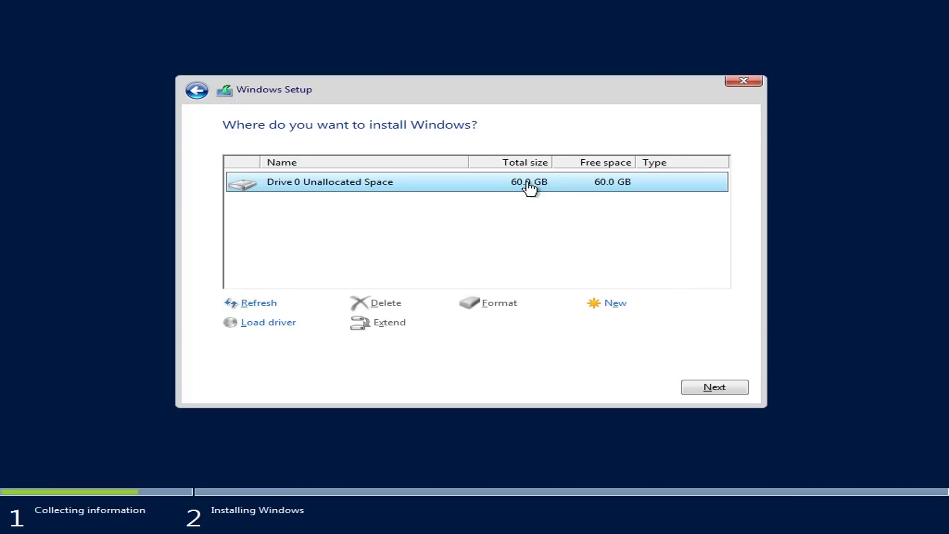
Partition all the unallocated space on Drive 0 and install Windows on the primary partition, restarting immediately when setup asks.
click(615, 305)
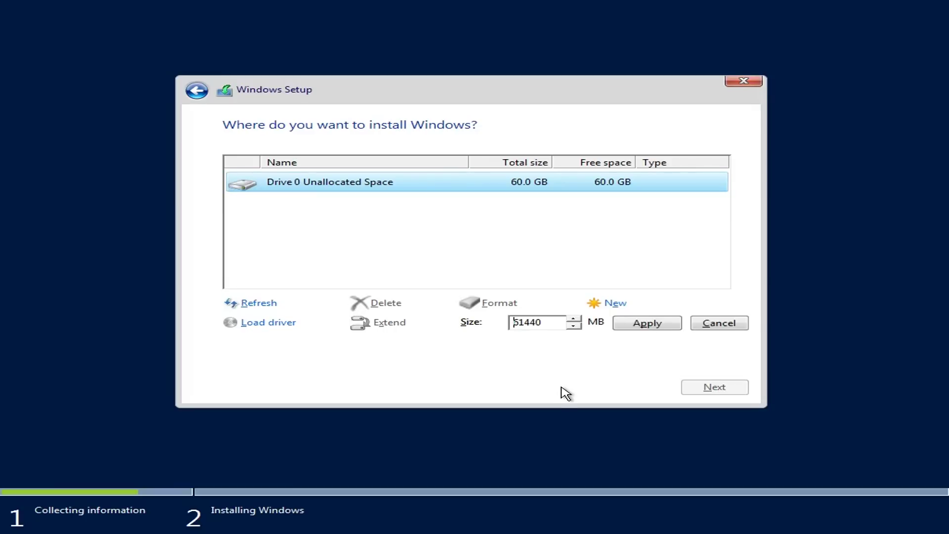
click(648, 324)
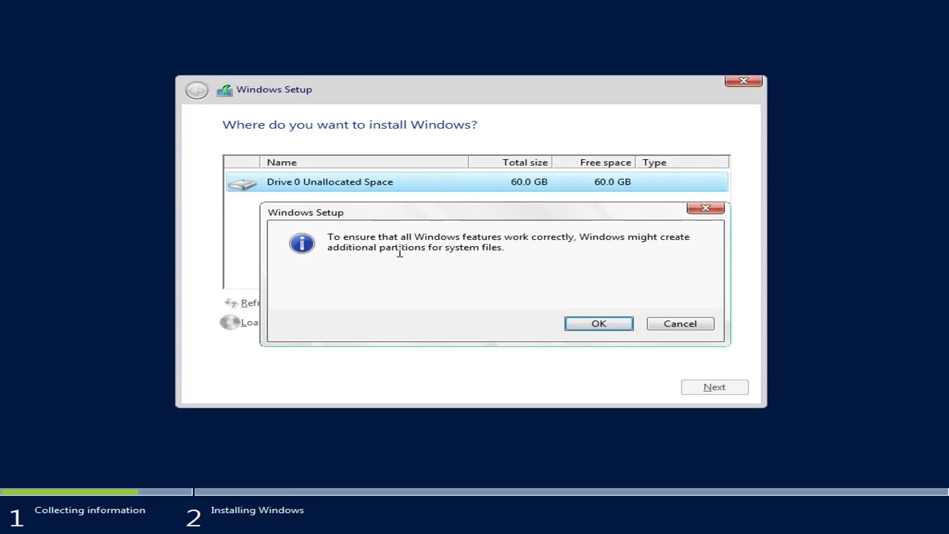
click(591, 326)
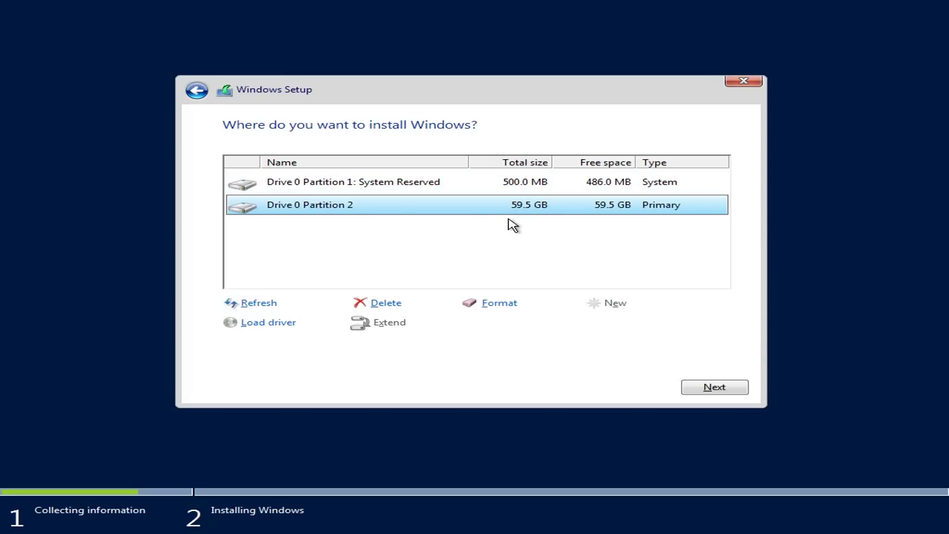
click(700, 388)
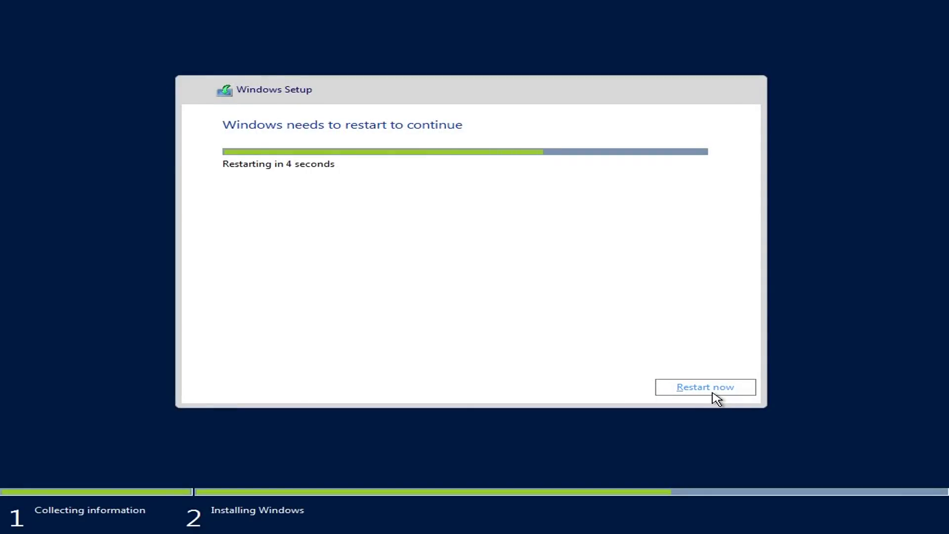
click(714, 393)
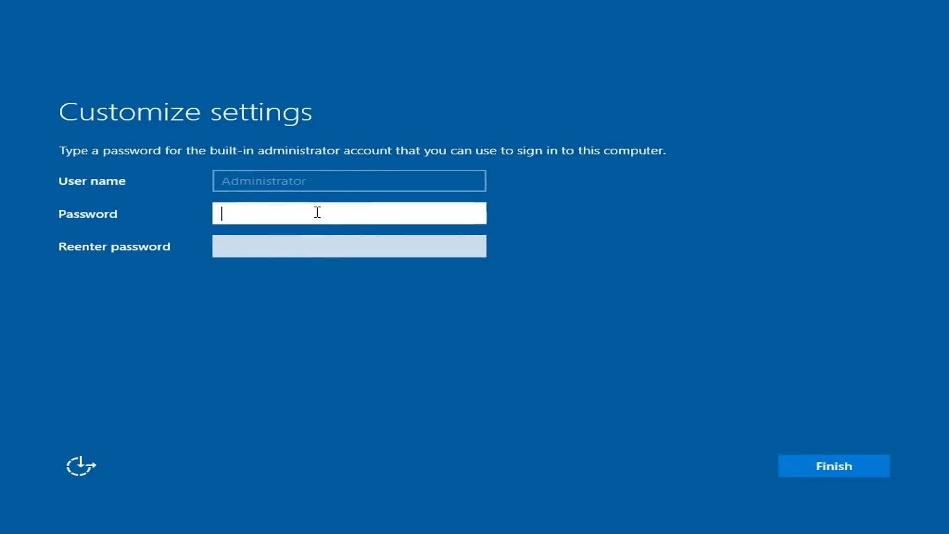
Set and re-enter the password for the built-in administrator account and finish the settings.
text(••••••••••••)
key(Tab)
text(••••••••••••)
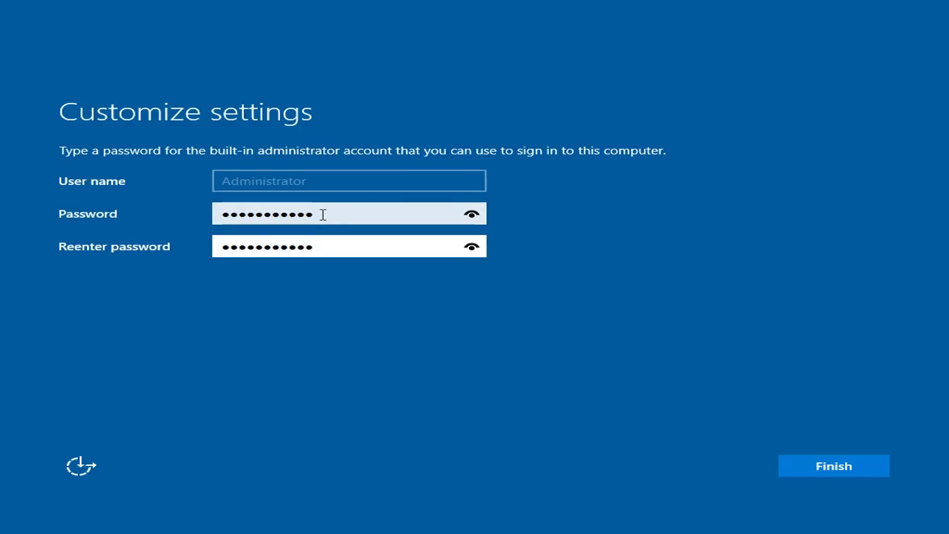
key(Return)
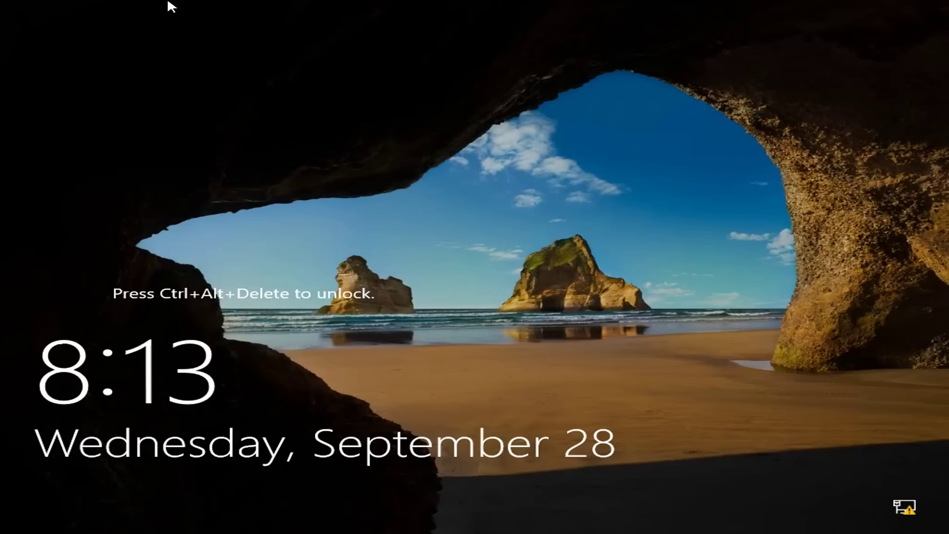
Unlock the server and sign in to the built-in administrator account with its password.
key(ctrl+alt+Delete)
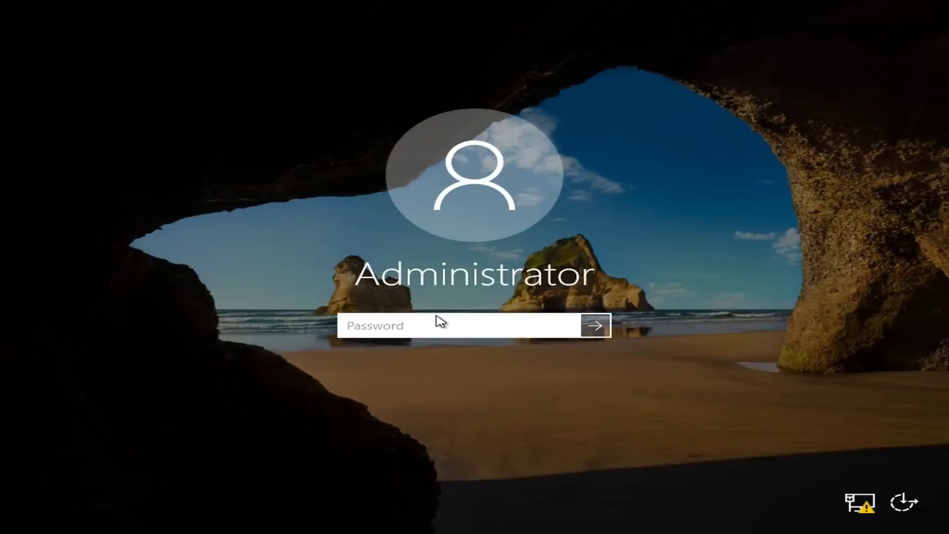
text(************)
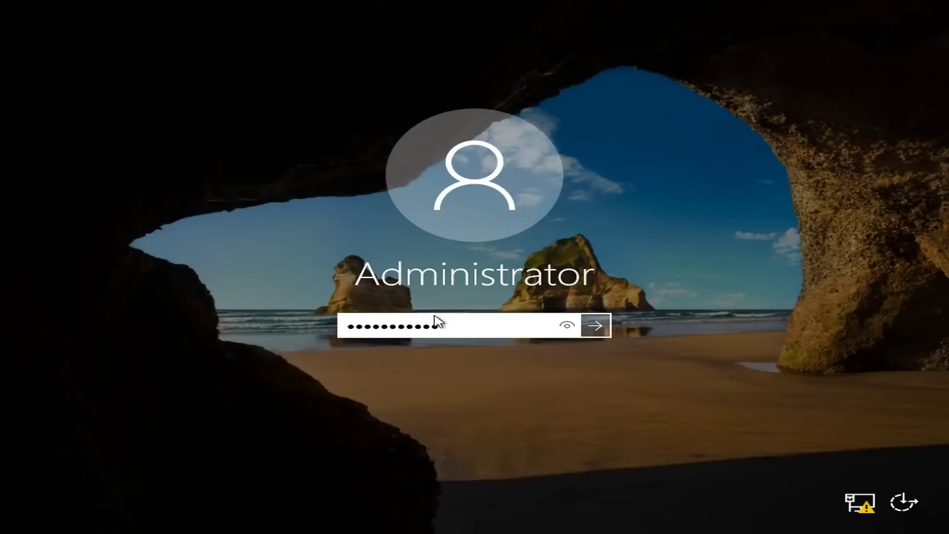
key(Return)
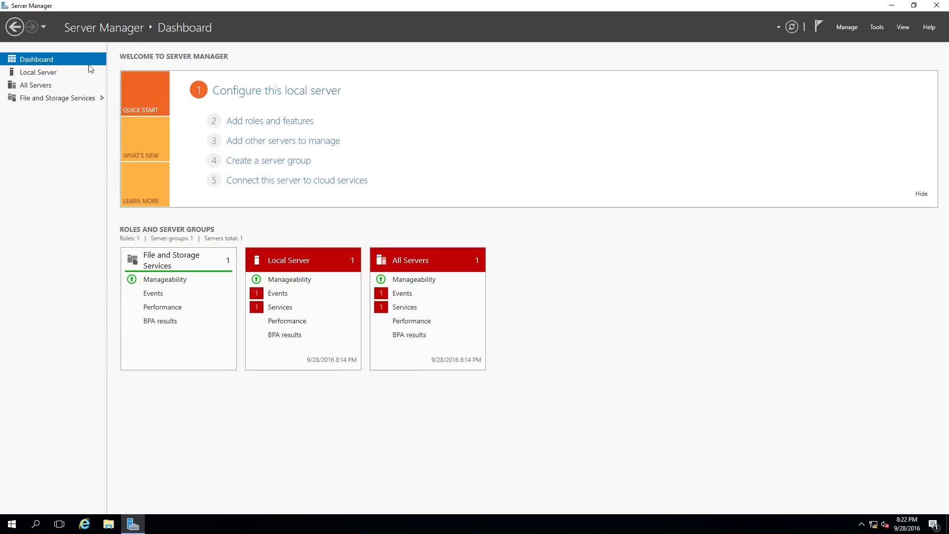
Rename the local server to NLB-DC-01, keeping it in its workgroup, and postpone the restart.
click(48, 72)
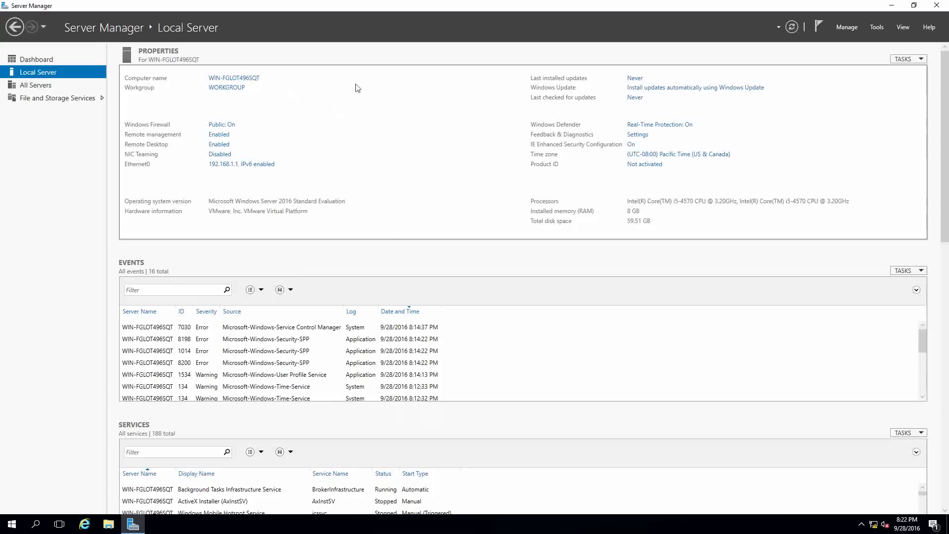
click(238, 78)
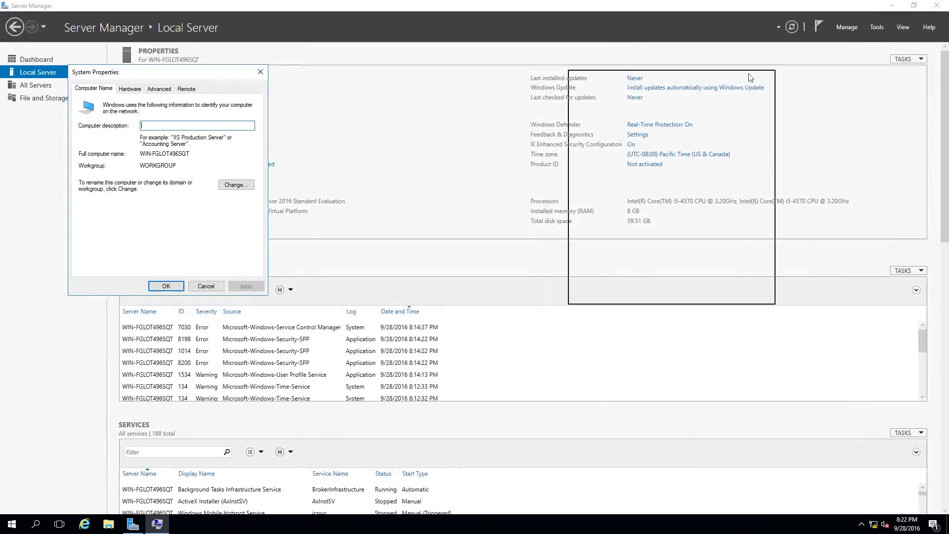
click(748, 204)
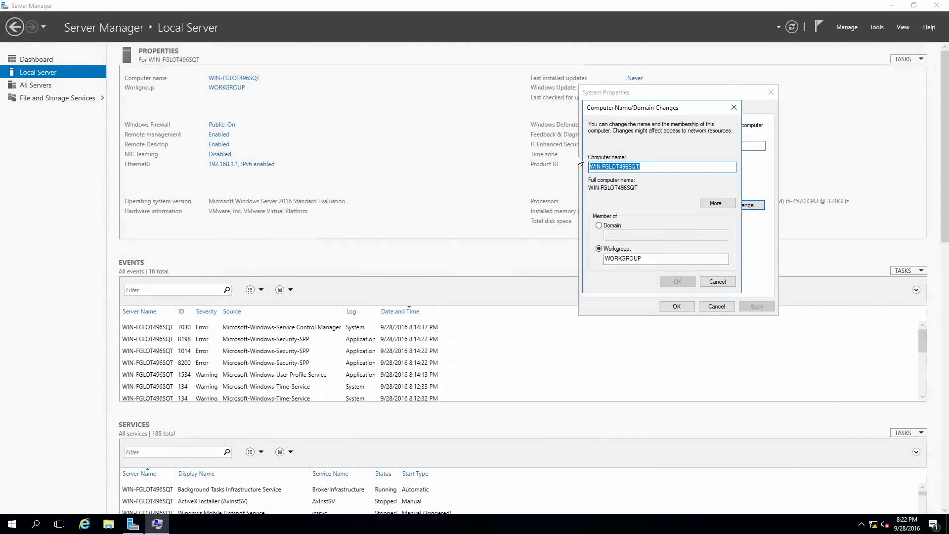
text(NLB-D)
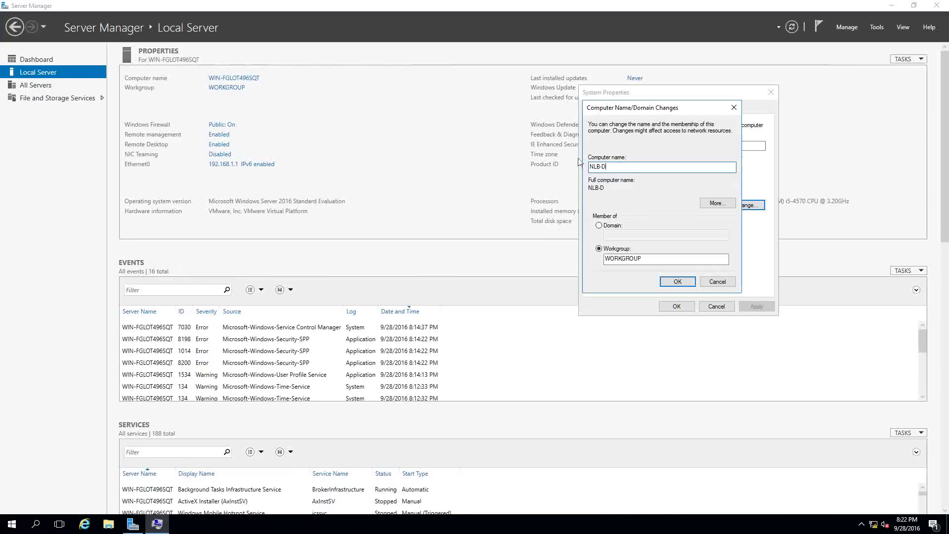
text(C-01)
click(679, 285)
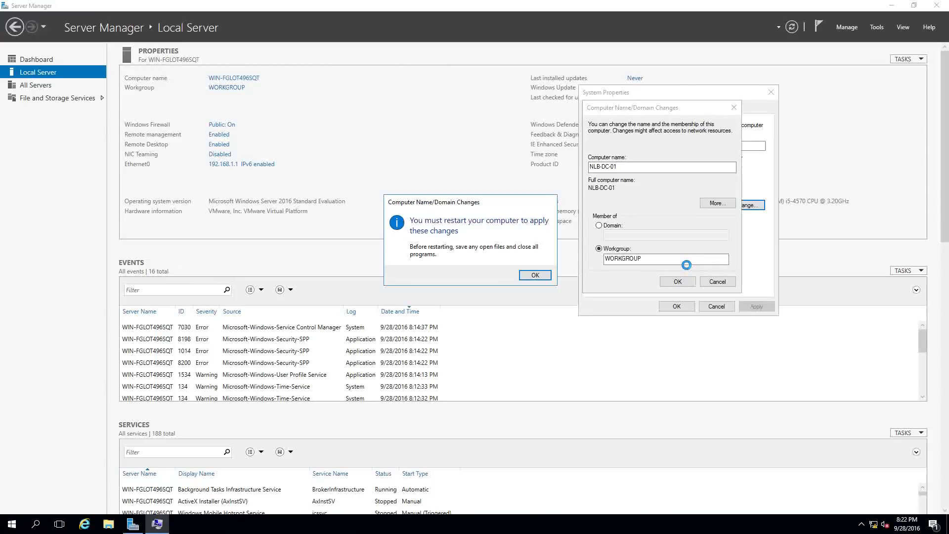
click(540, 276)
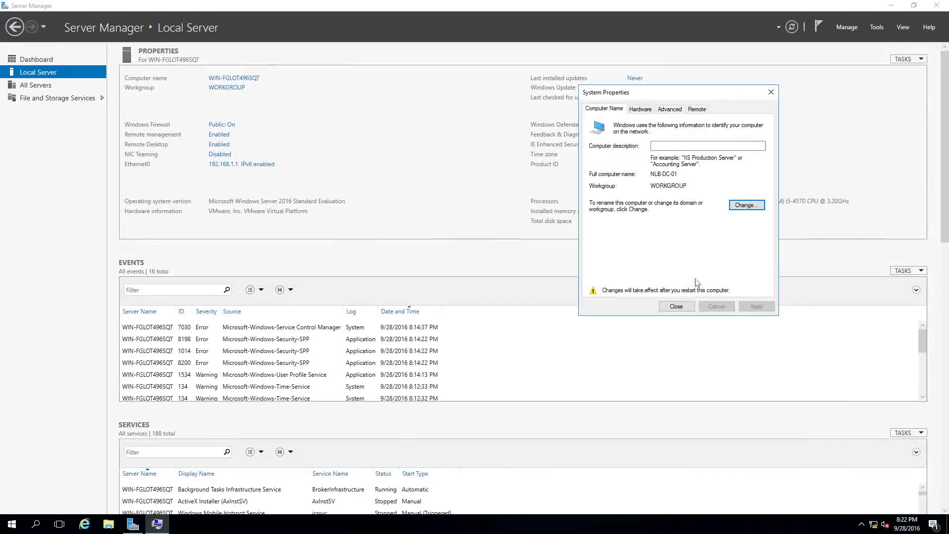
click(676, 306)
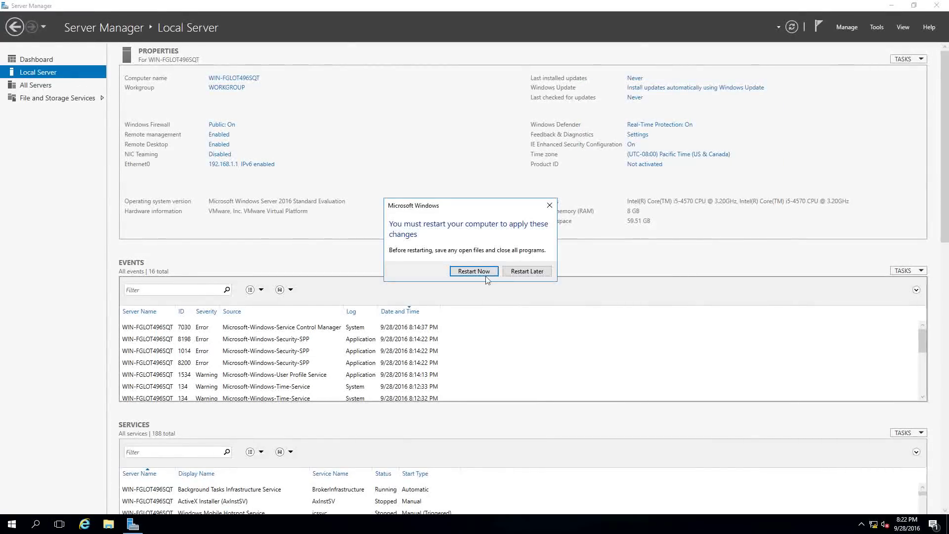
click(541, 271)
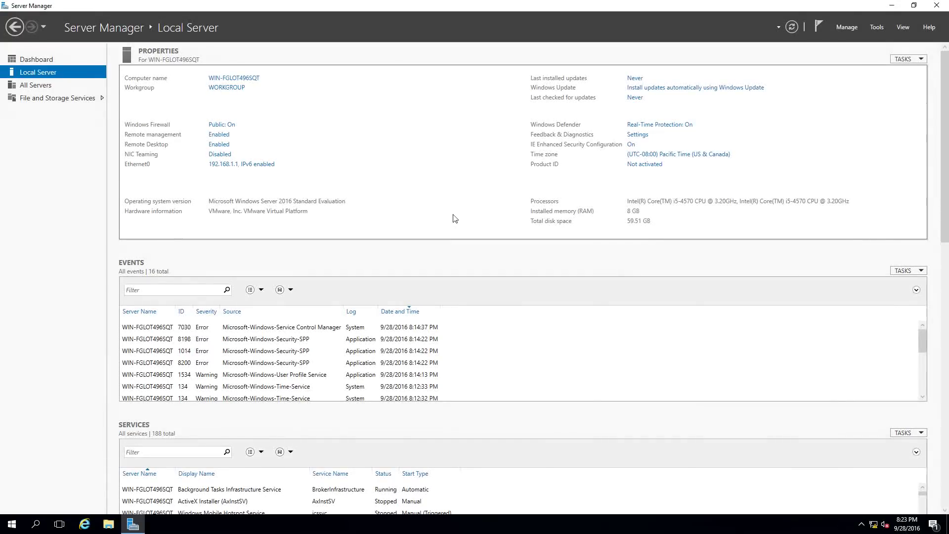
Examine the local server's Windows Firewall status for private and public networks and close the window.
click(226, 129)
click(223, 125)
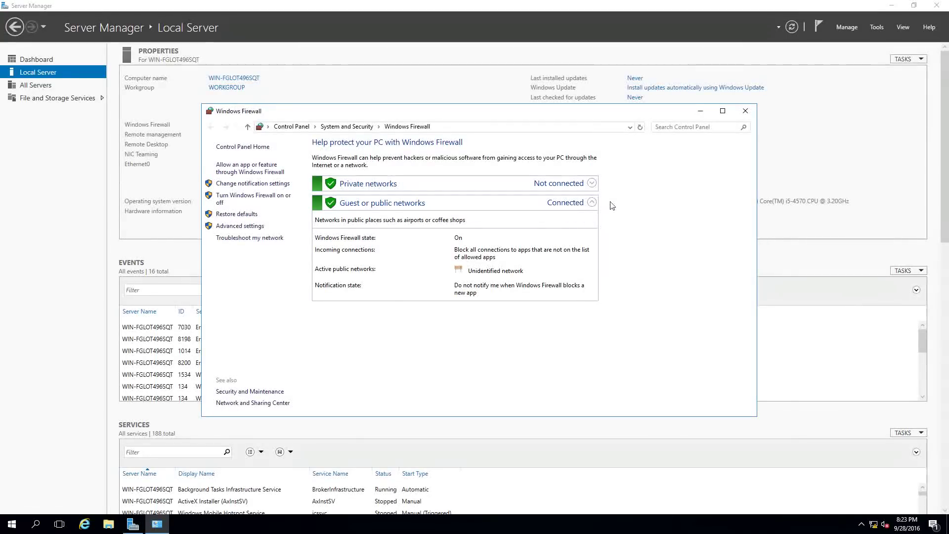
click(745, 111)
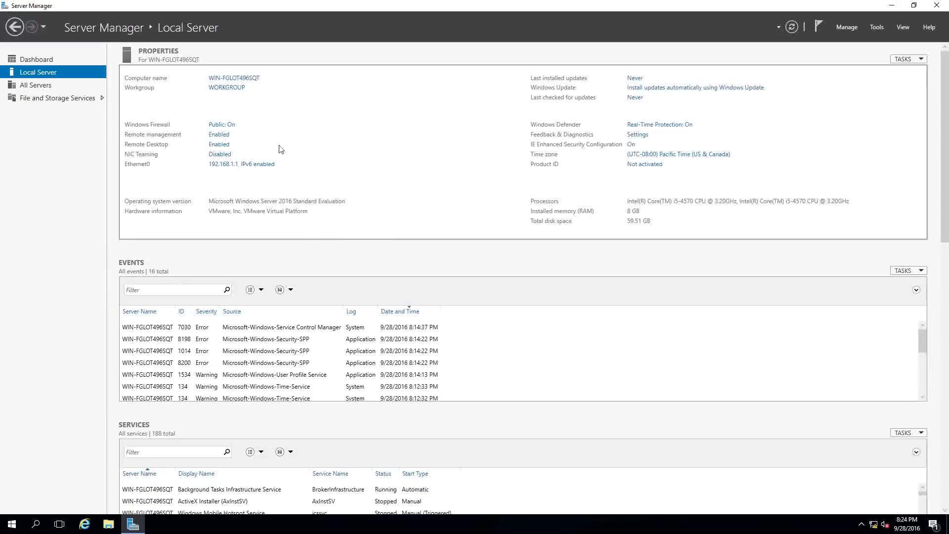
Examine the local server's Remote Desktop settings and its list of permitted users without changing them.
click(227, 146)
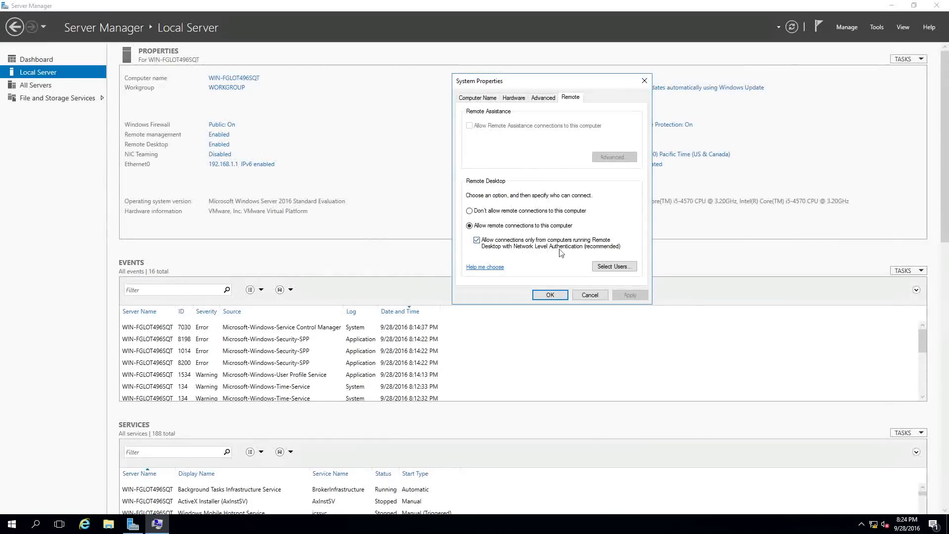
click(614, 266)
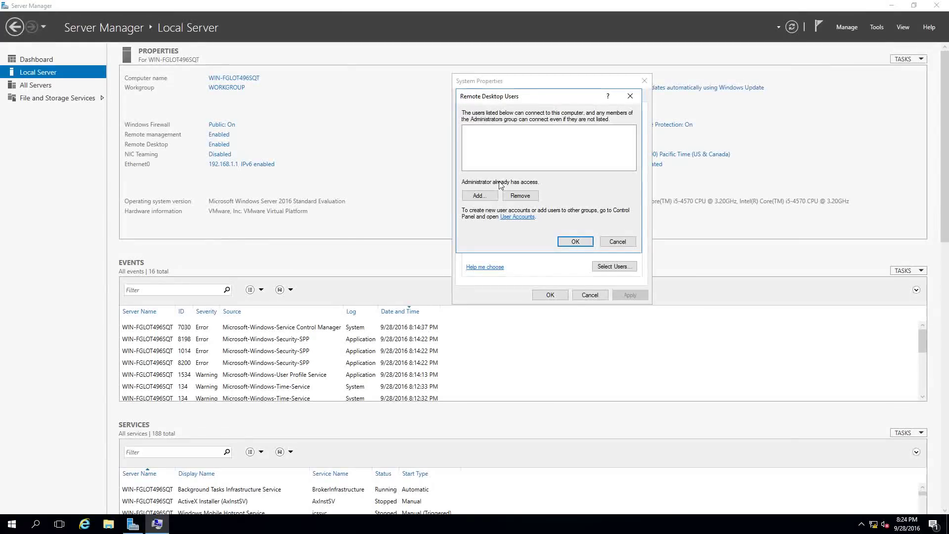
click(630, 96)
click(644, 81)
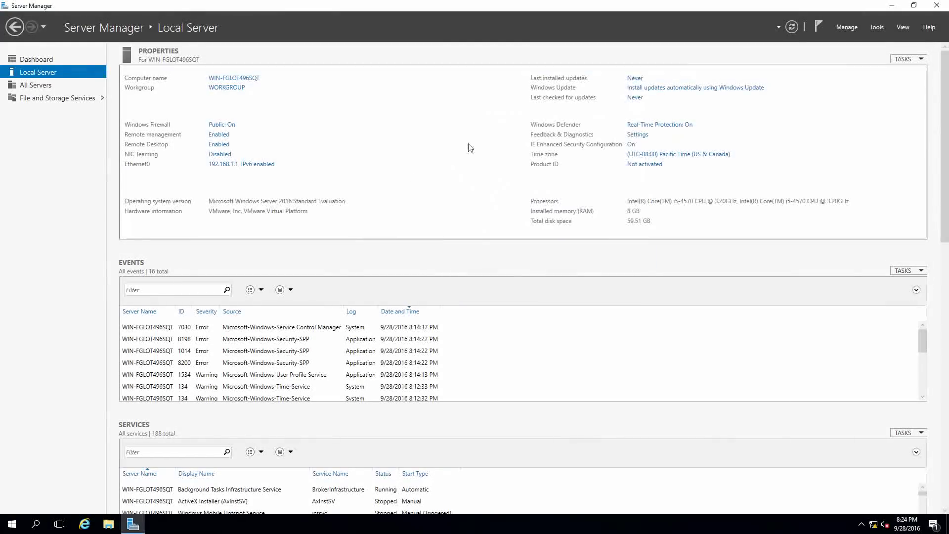
Examine the Ethernet0 adapter's IPv4 address, gateway and DNS settings without changing them, and close the network connections window.
click(230, 164)
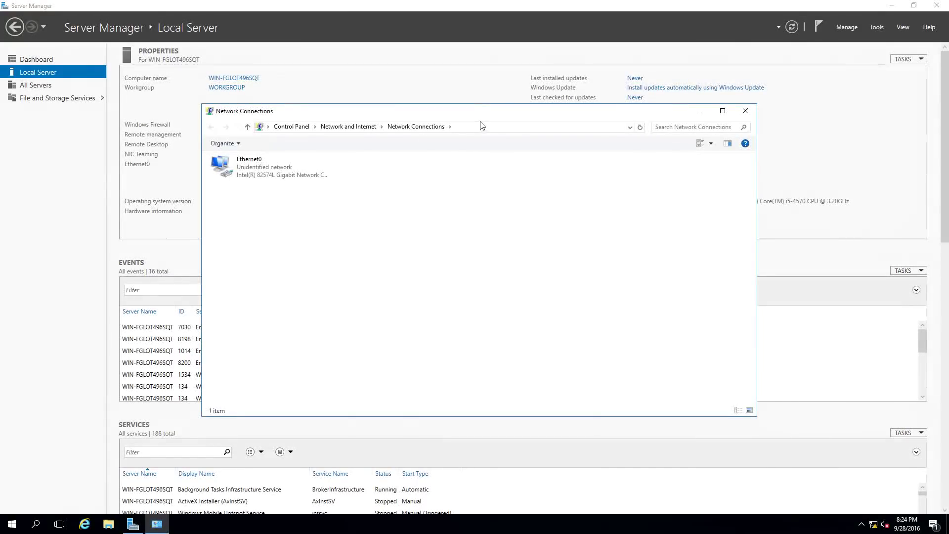
drag(500, 119, 631, 107)
click(398, 151)
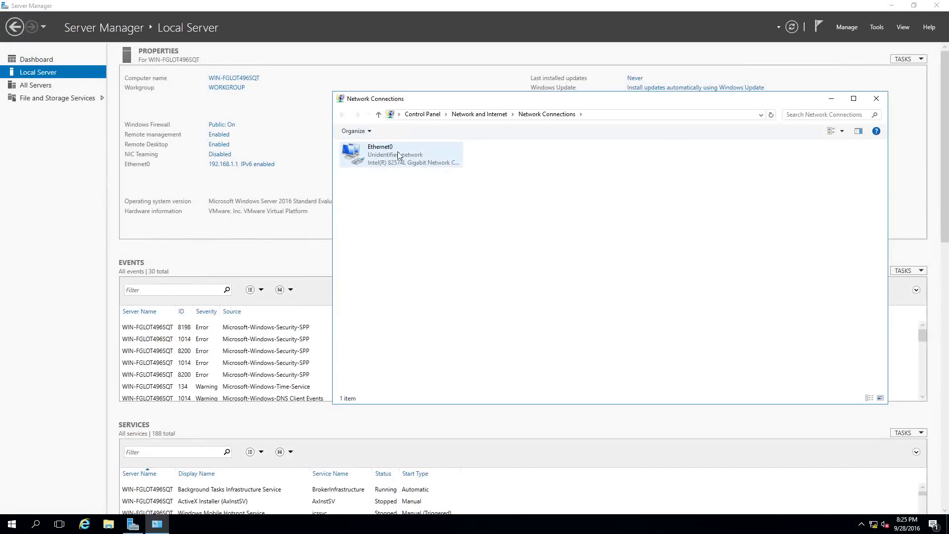
right_click(397, 151)
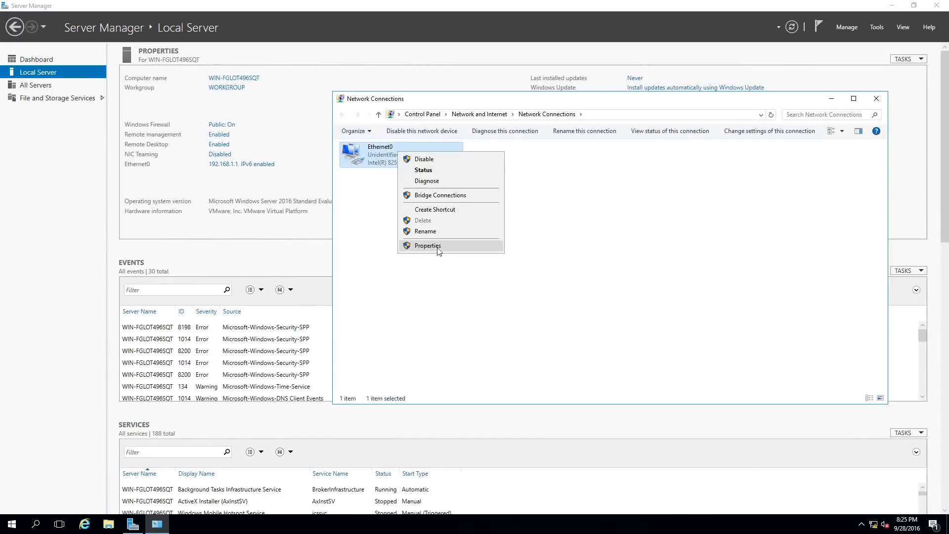
click(420, 246)
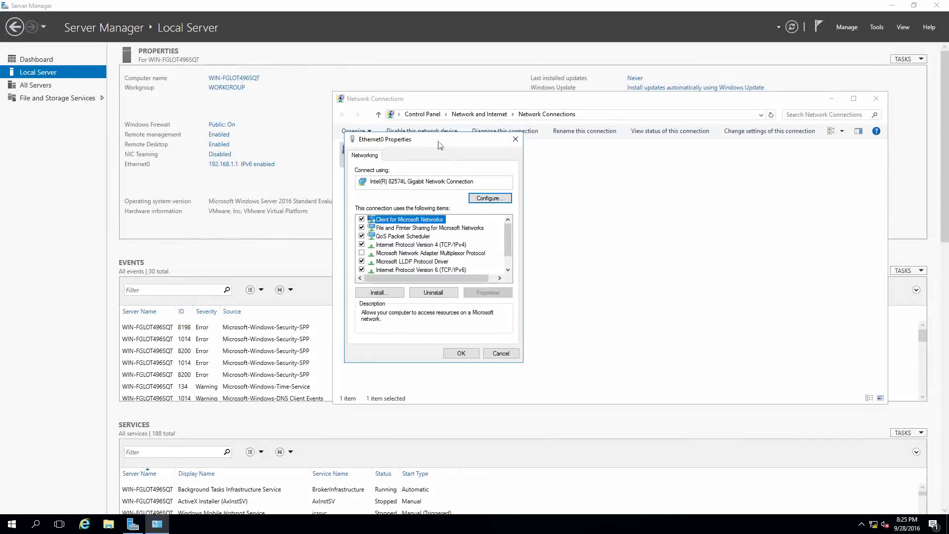
drag(433, 147, 598, 165)
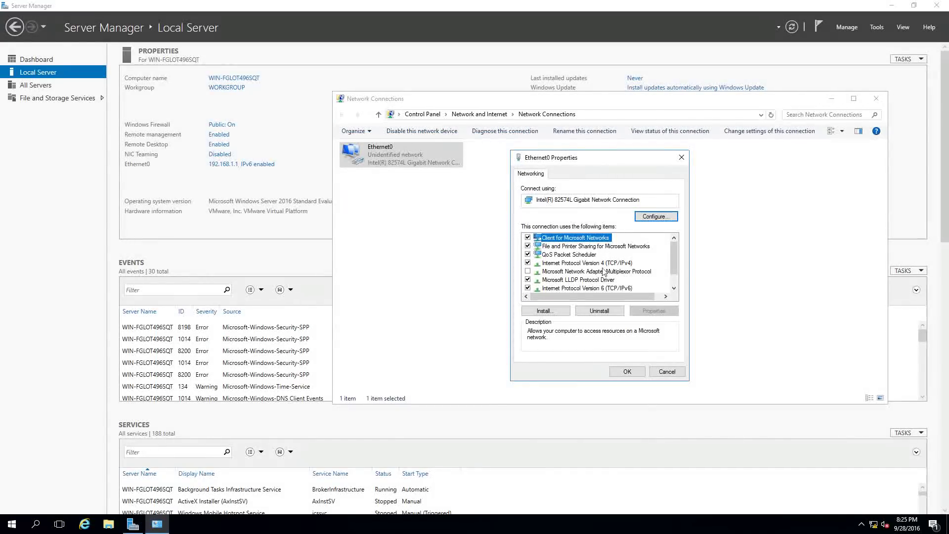
click(603, 262)
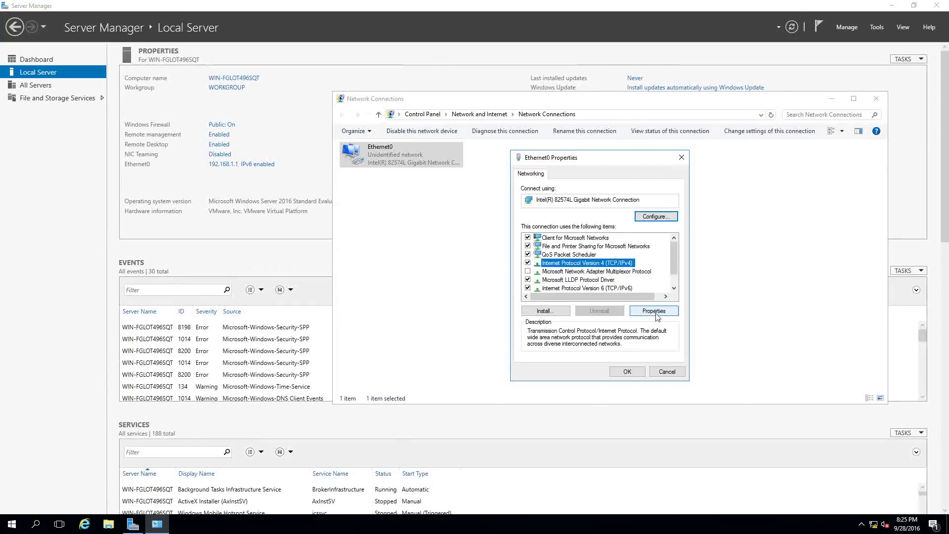
click(655, 311)
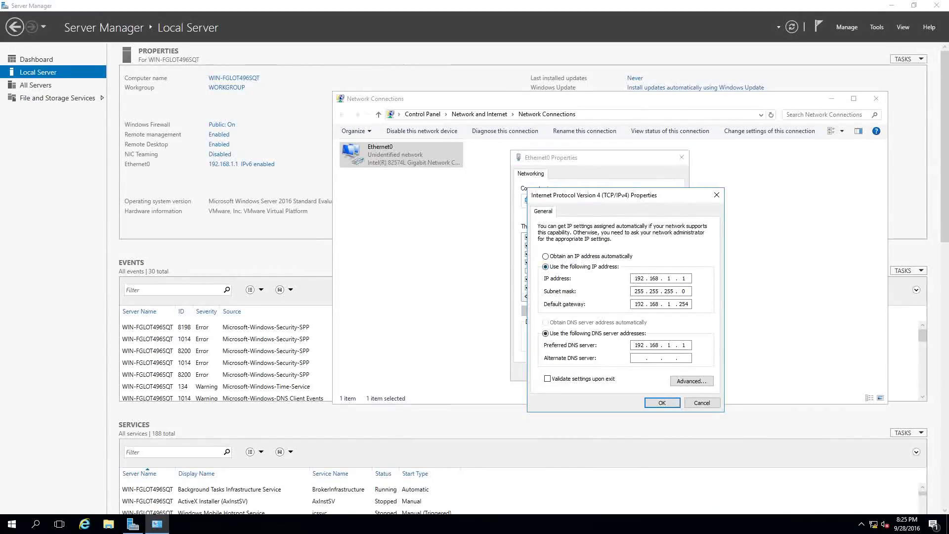
click(698, 403)
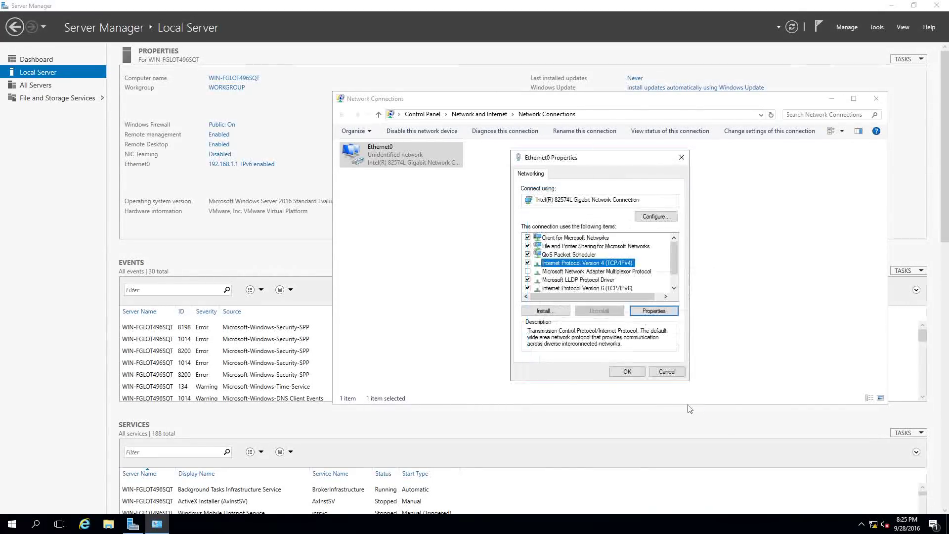
click(639, 372)
click(875, 98)
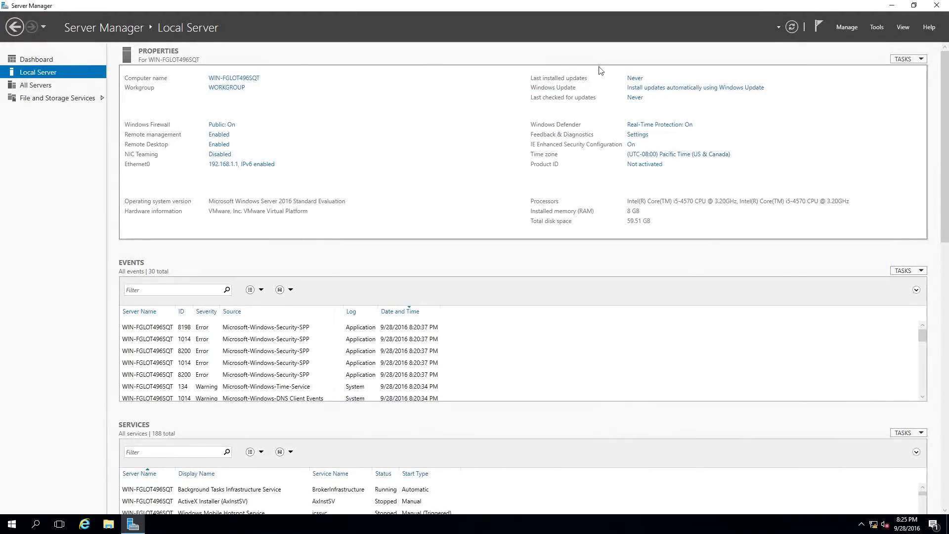
Examine the Windows Update restart options, advanced options and active hours without changing them, and close the settings window.
click(650, 89)
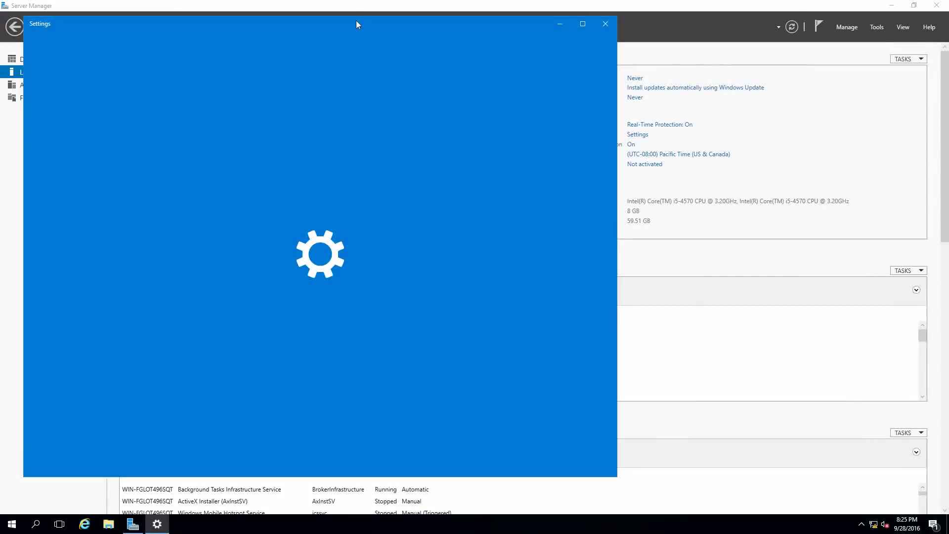
drag(394, 26, 648, 25)
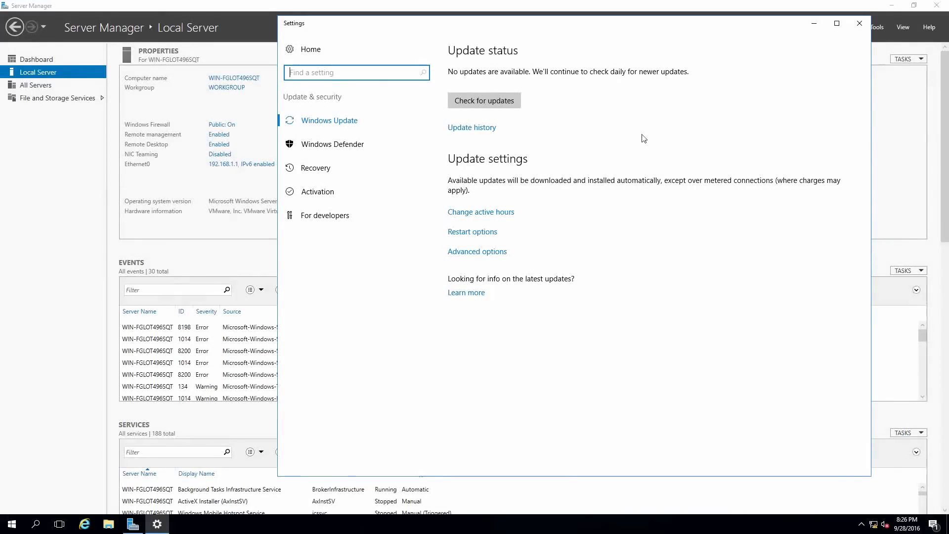
click(486, 235)
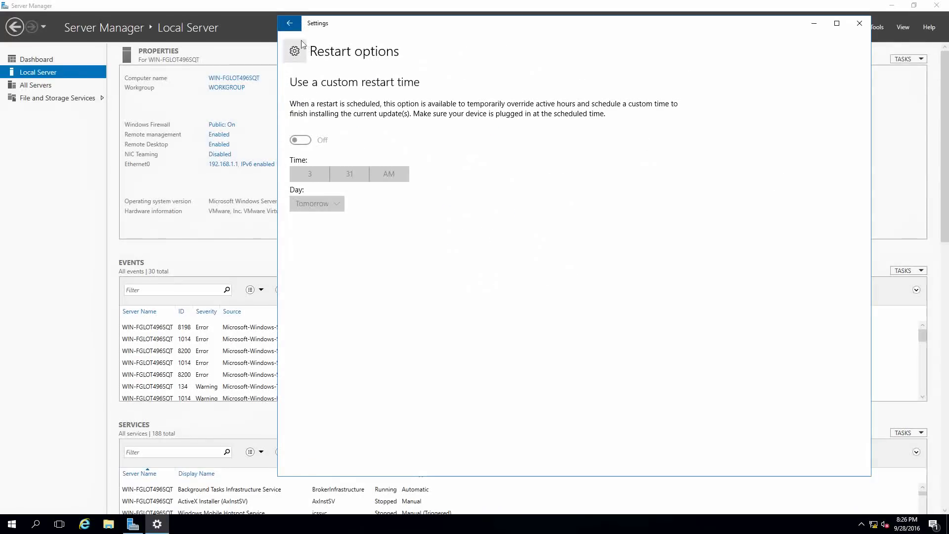
click(291, 27)
click(483, 250)
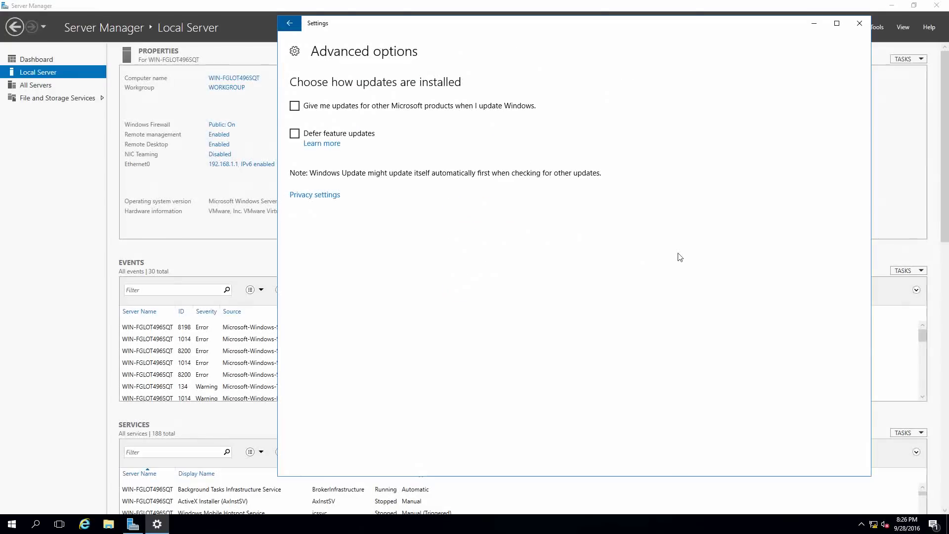
click(294, 26)
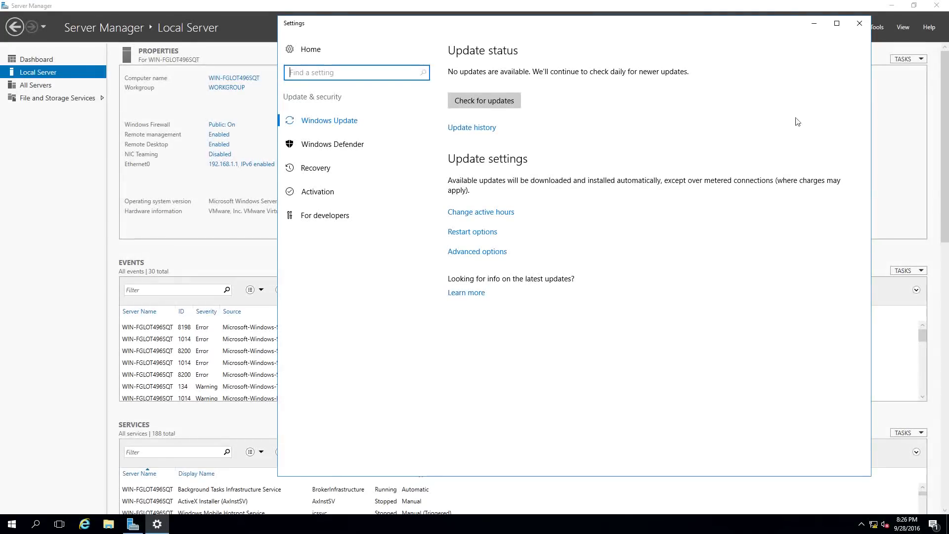
click(492, 212)
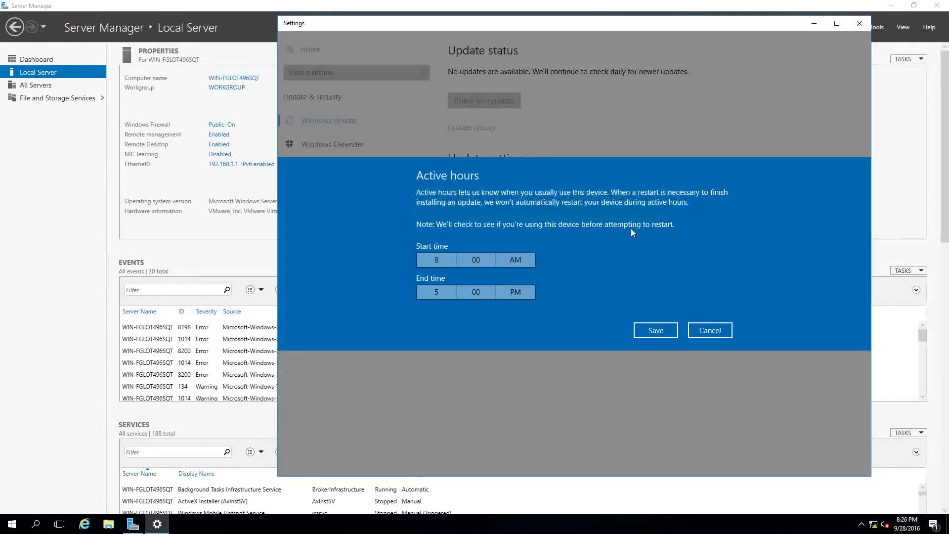
click(708, 330)
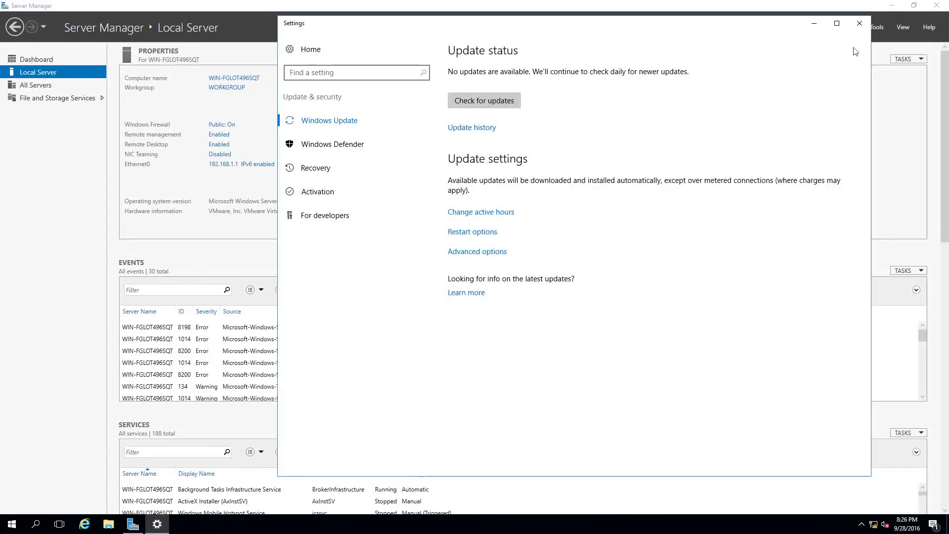
click(856, 23)
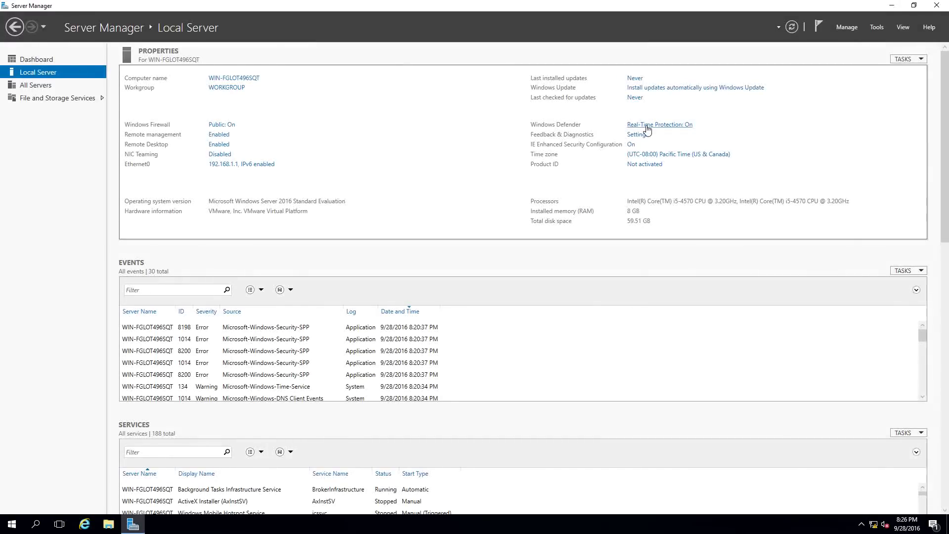
Examine the Windows Defender protection, exclusion, notification and version settings, and close the settings window.
click(684, 127)
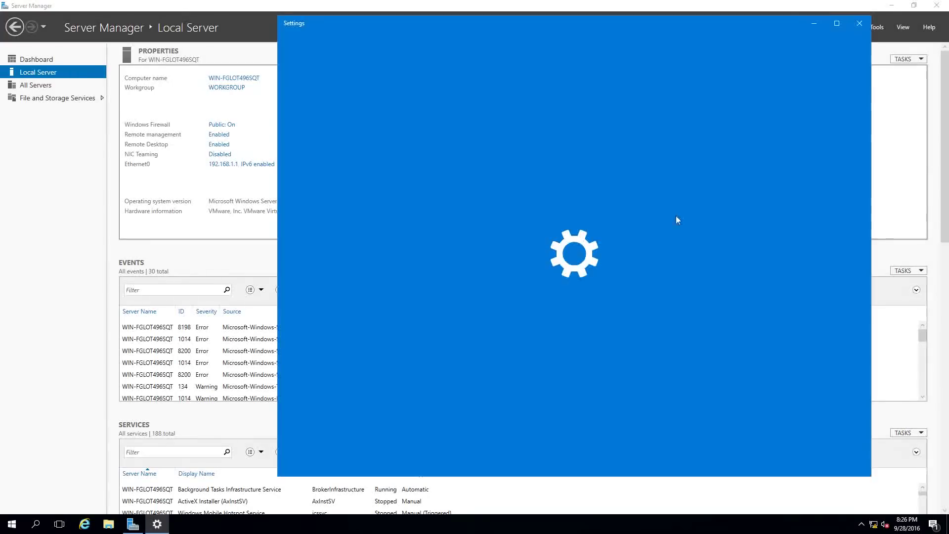
scroll(645, 238, down, 5)
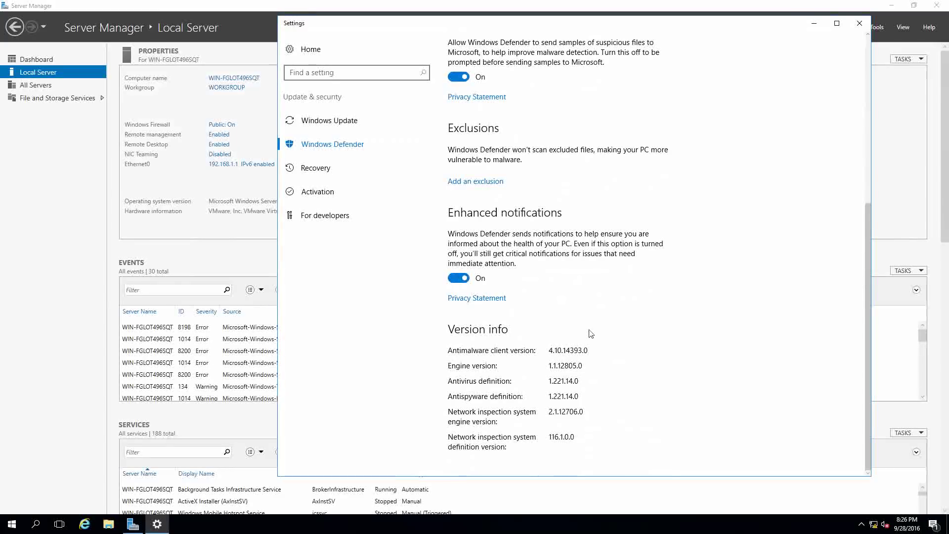
scroll(591, 335, up, 5)
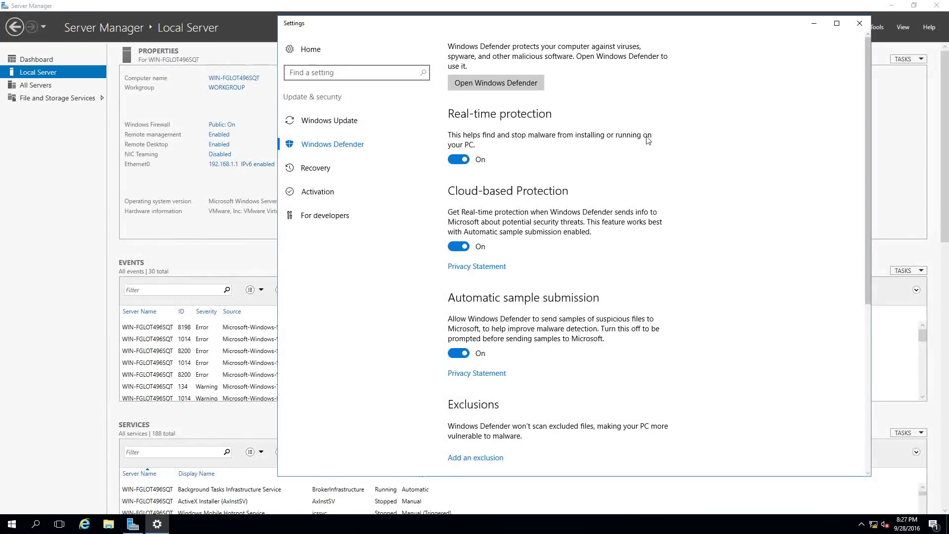
click(859, 22)
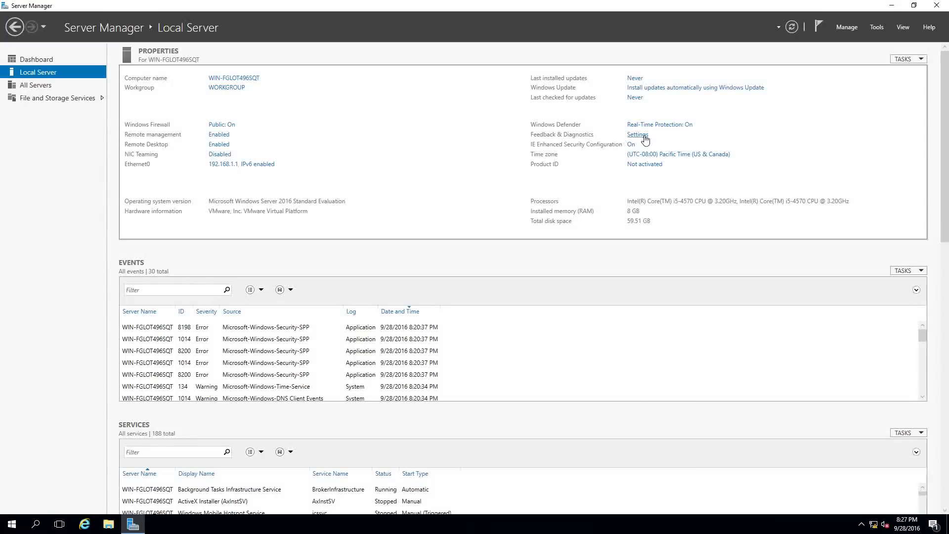
Set the server's time zone to (UTC+02:00) Helsinki, Kyiv, Riga, Sofia, Tallinn, Vilnius.
click(661, 156)
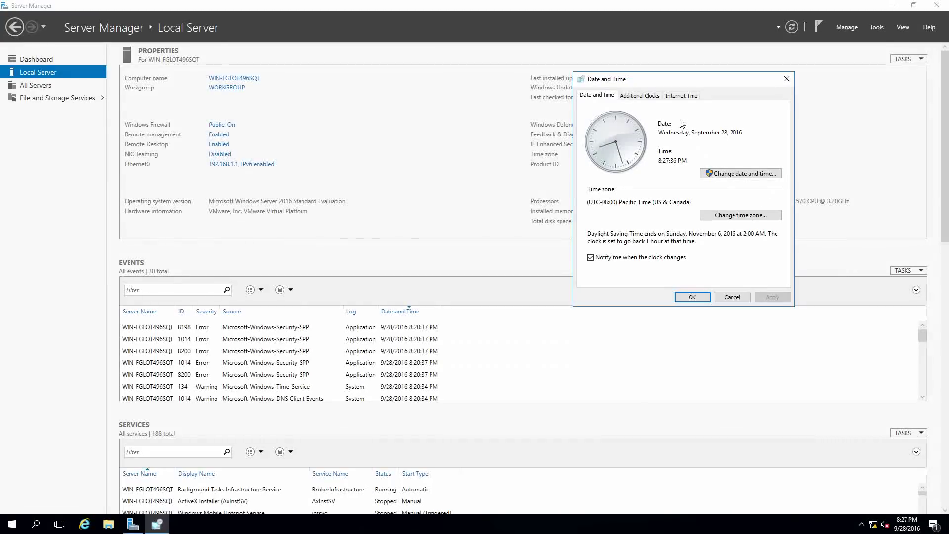
click(677, 97)
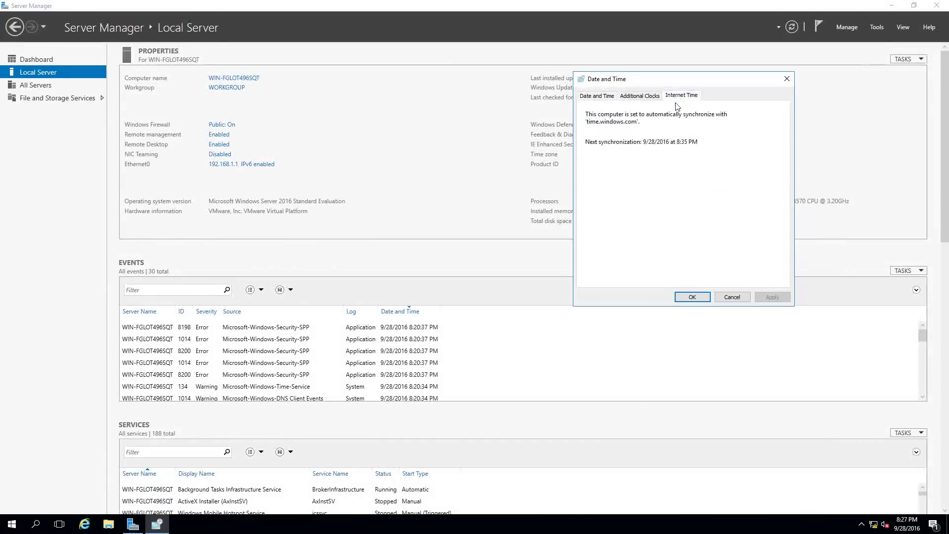
click(646, 98)
click(598, 100)
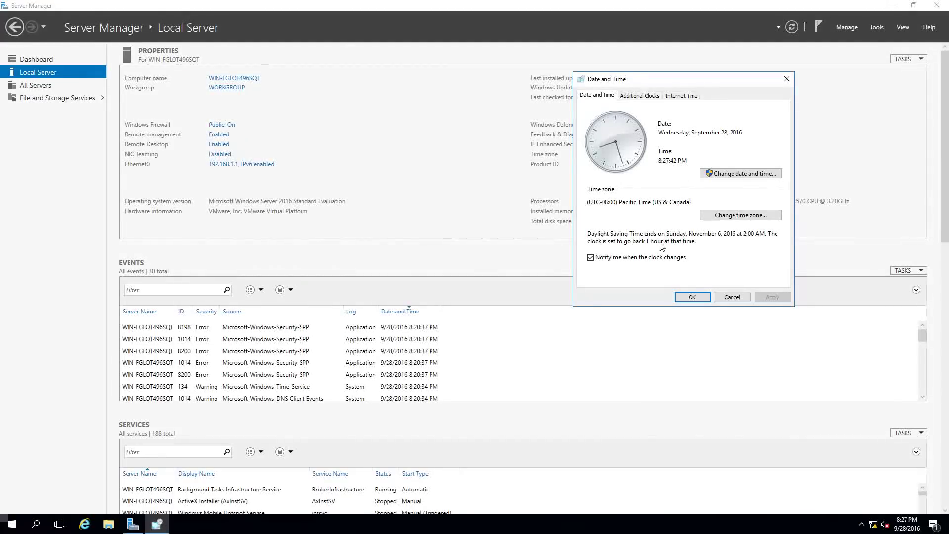
click(732, 216)
click(691, 137)
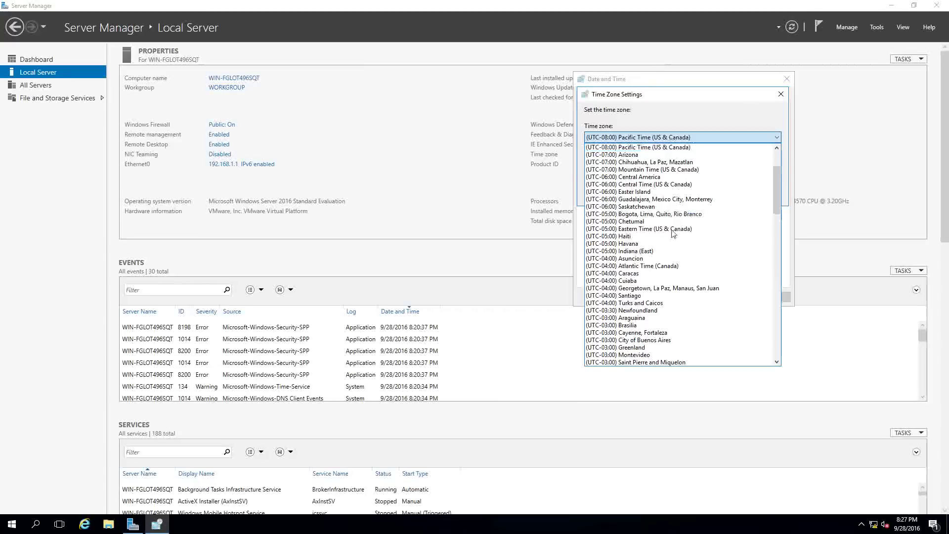
scroll(675, 245, down, 5)
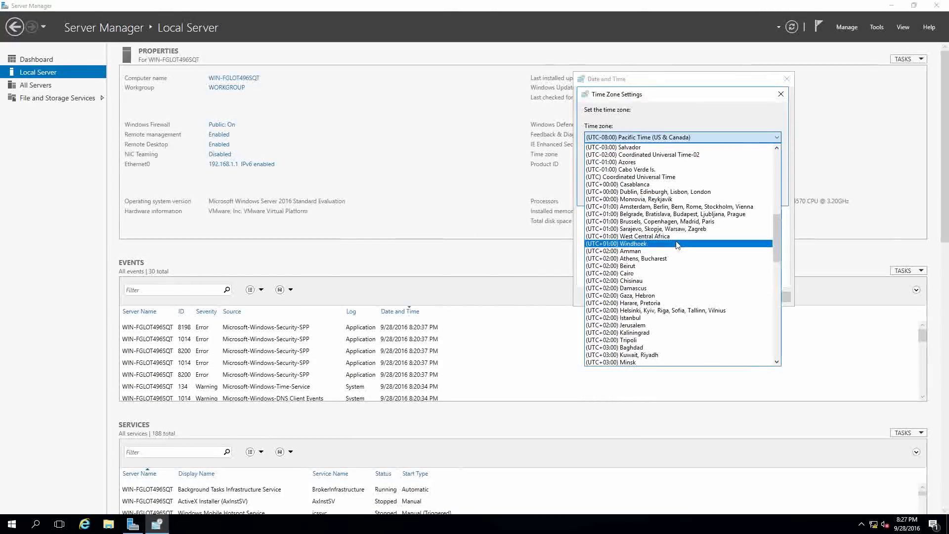
click(682, 311)
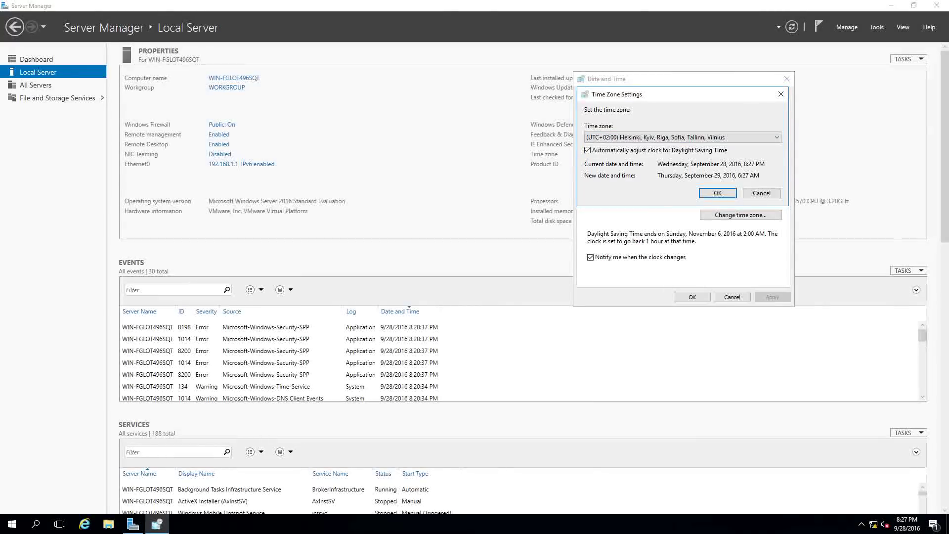
click(717, 193)
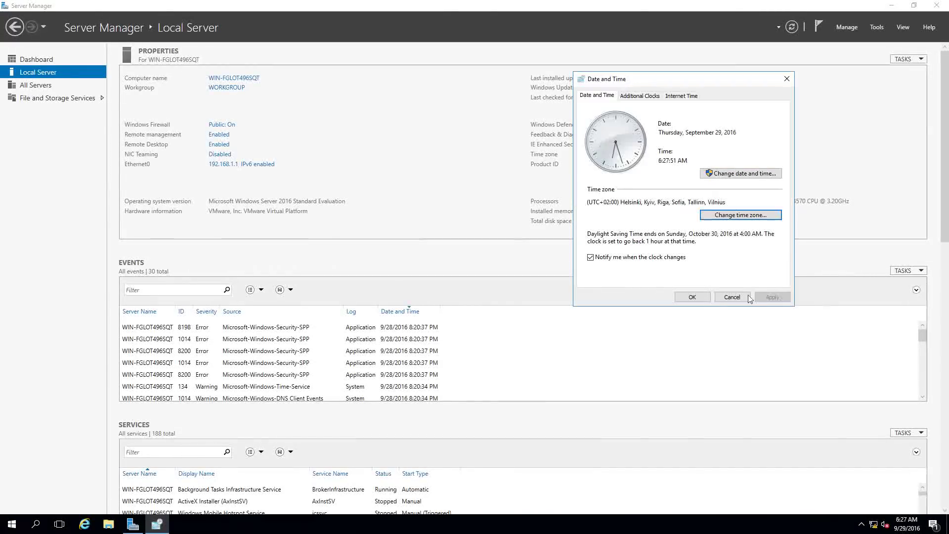
click(692, 297)
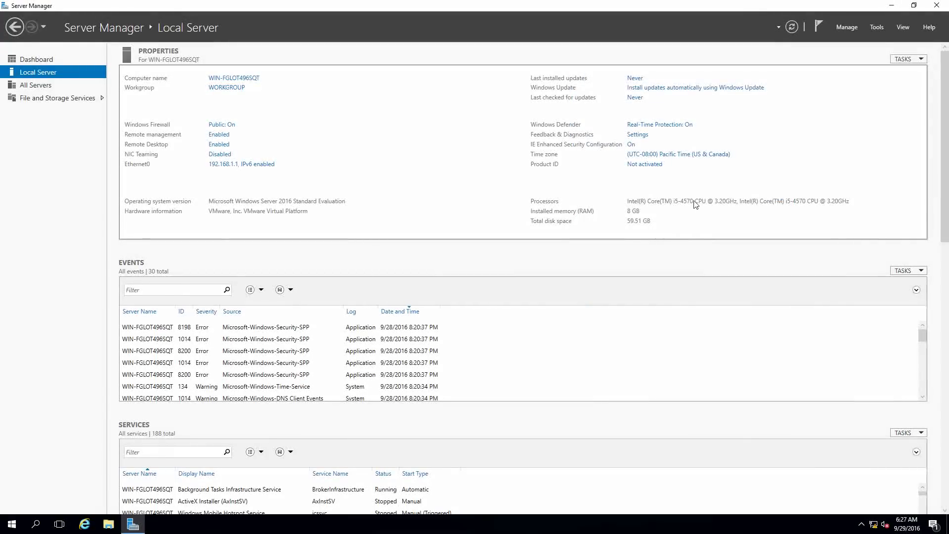
Examine the local server's product key entry for activation and close it without entering a key.
click(645, 166)
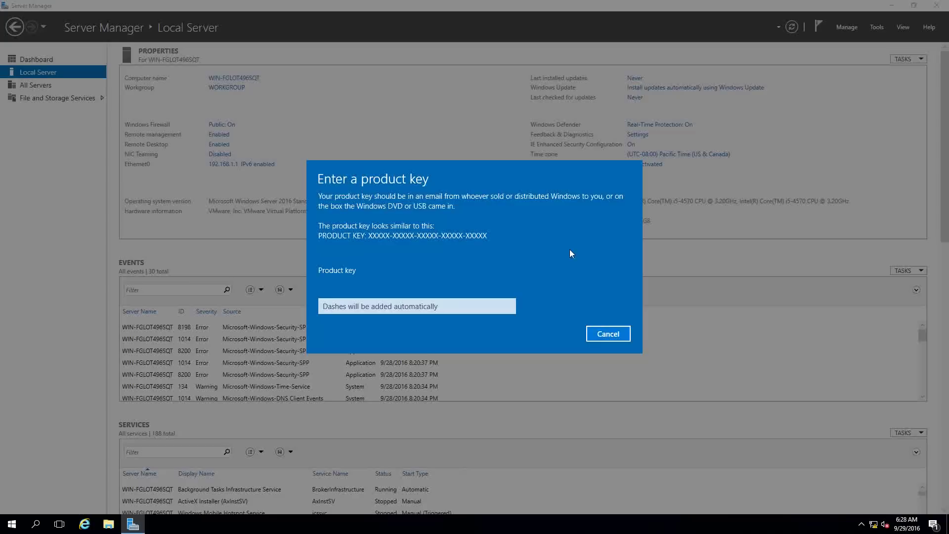
click(414, 300)
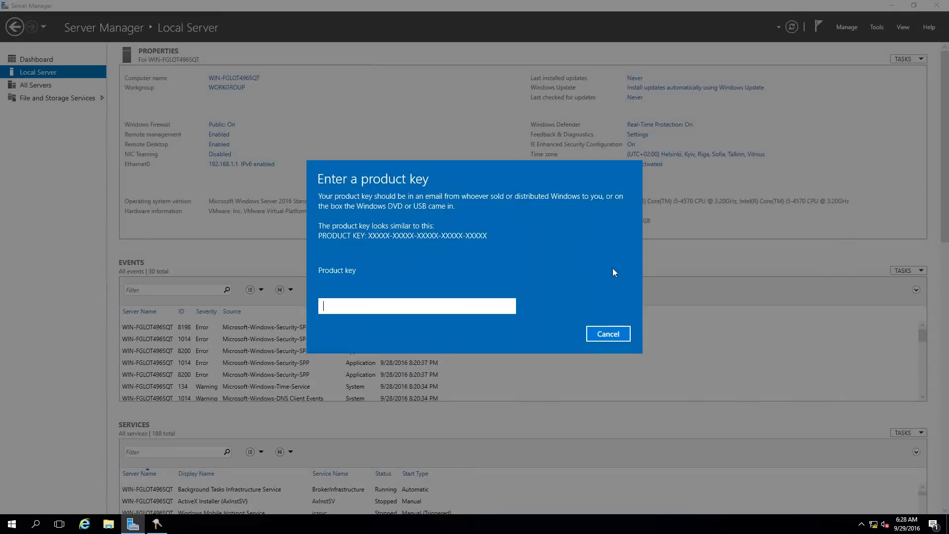
click(607, 333)
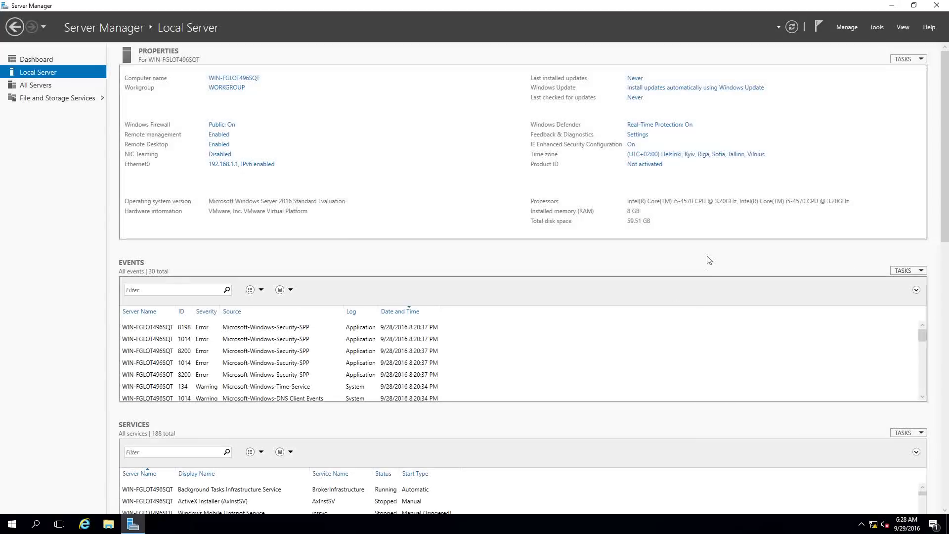